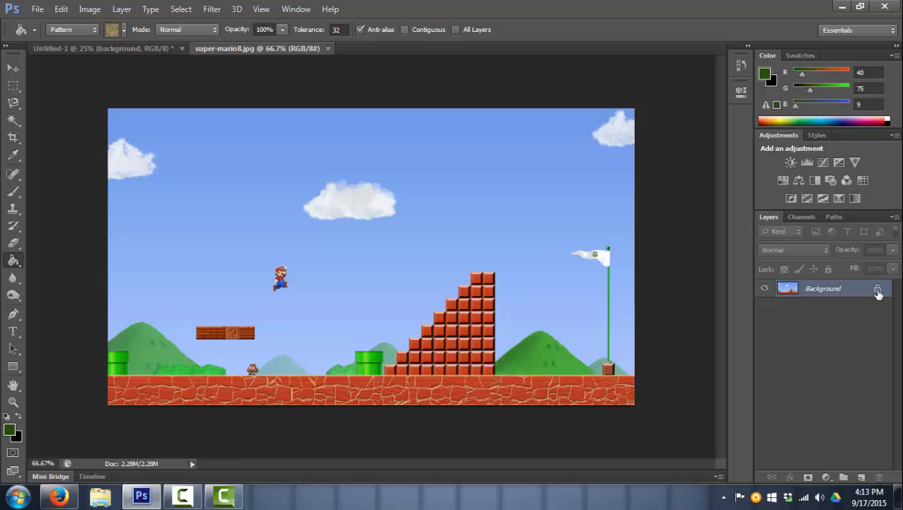
# - Convert the locked Background into a regular editable layer with the default settings and activate the Magic Wand tool
pyautogui.doubleClick(878, 291)
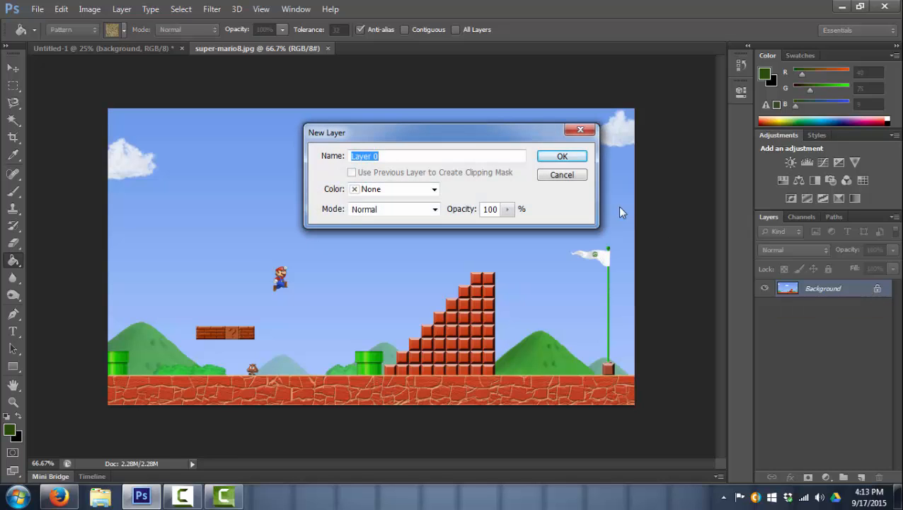
pyautogui.click(562, 157)
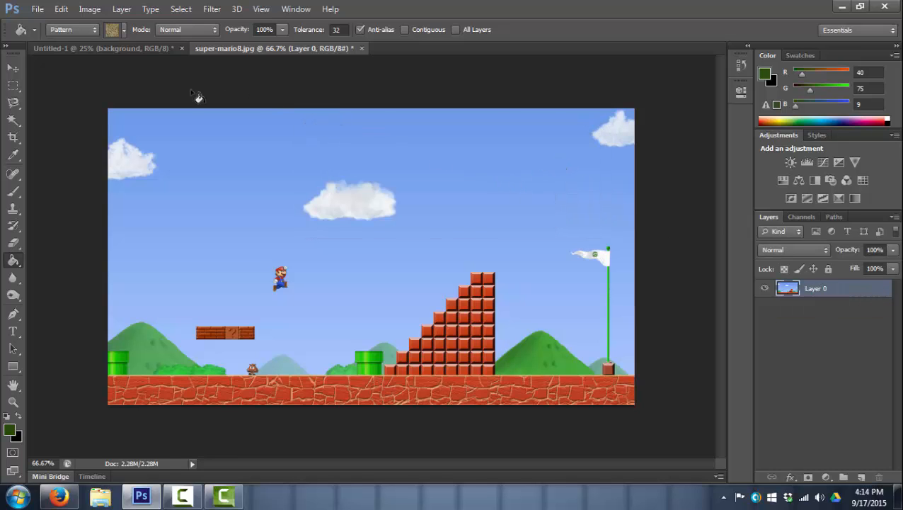
pyautogui.click(15, 121)
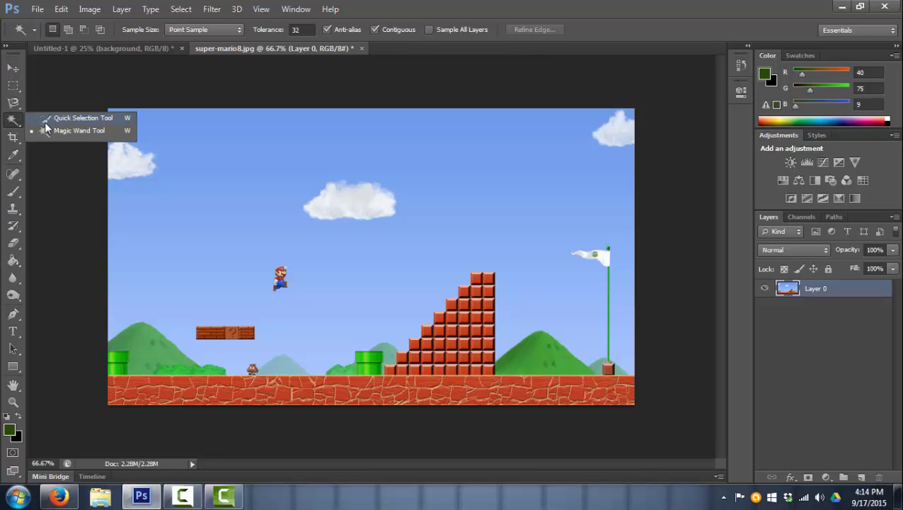
pyautogui.click(48, 117)
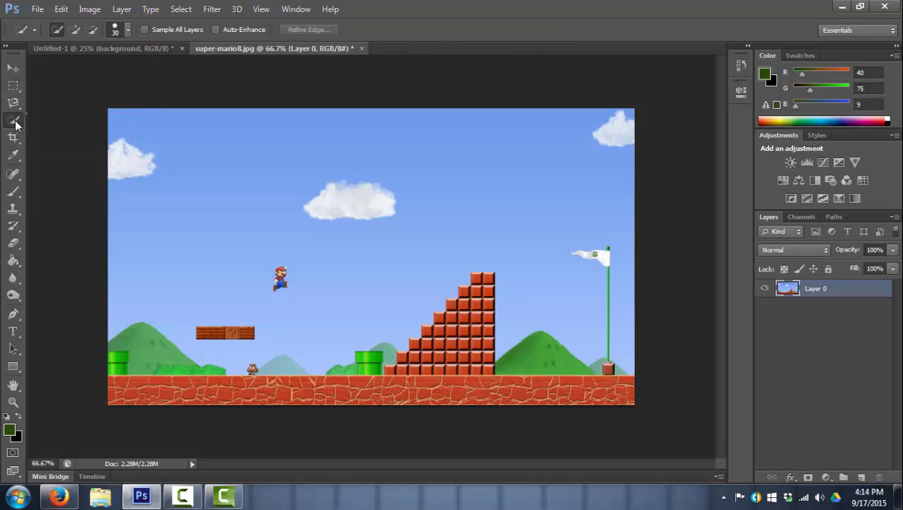
pyautogui.click(16, 122)
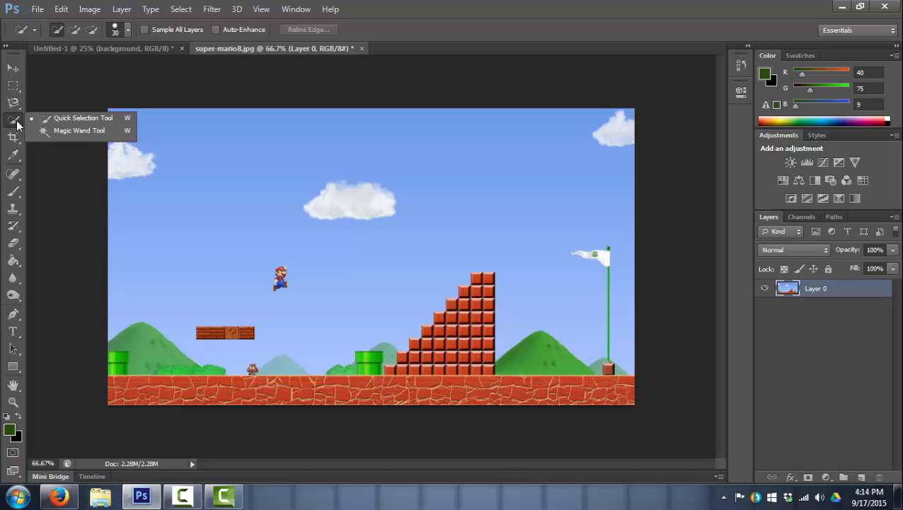
pyautogui.click(64, 134)
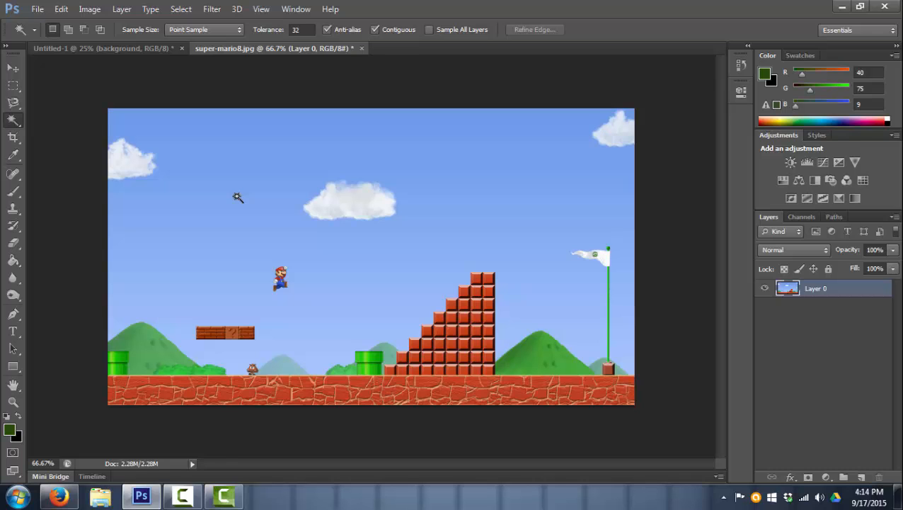
# - Try the Magic Wand on the blue sky and on the green pipe beside the brick stairs, clearing each selection
pyautogui.click(243, 225)
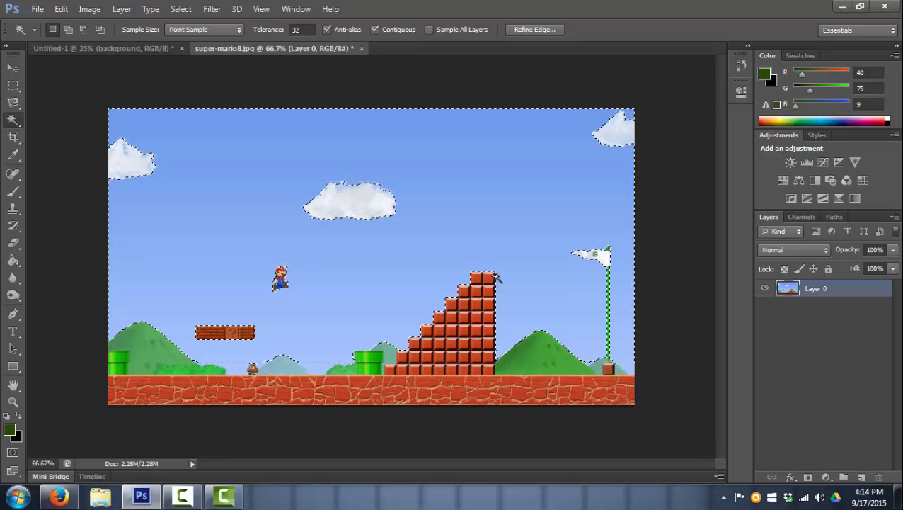
pyautogui.click(182, 9)
pyautogui.click(255, 37)
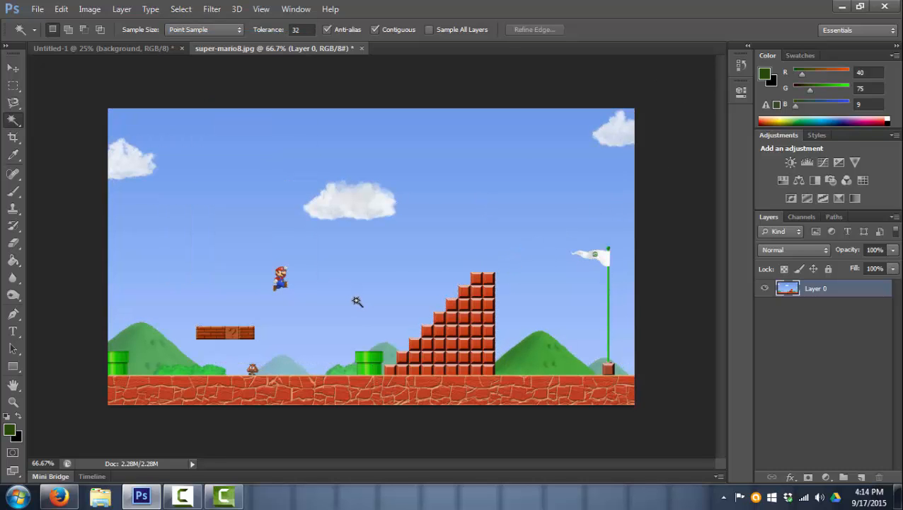
pyautogui.click(375, 359)
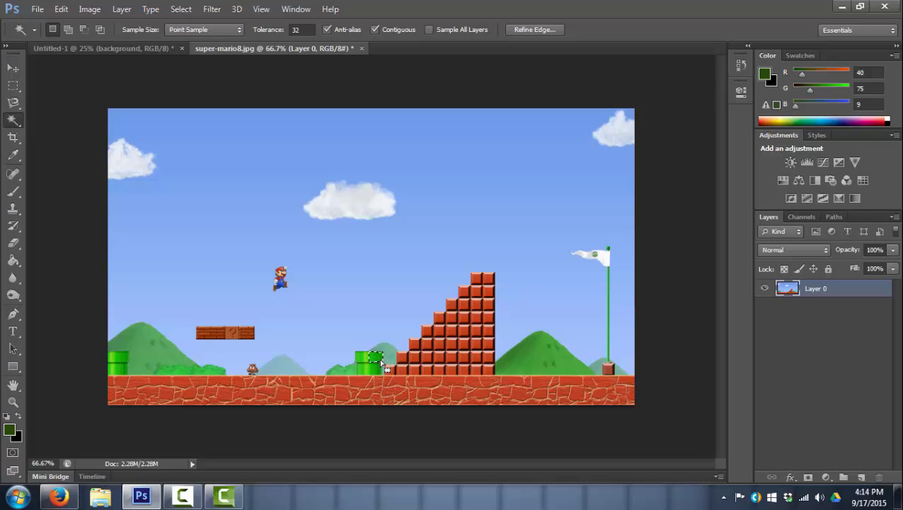
pyautogui.click(182, 9)
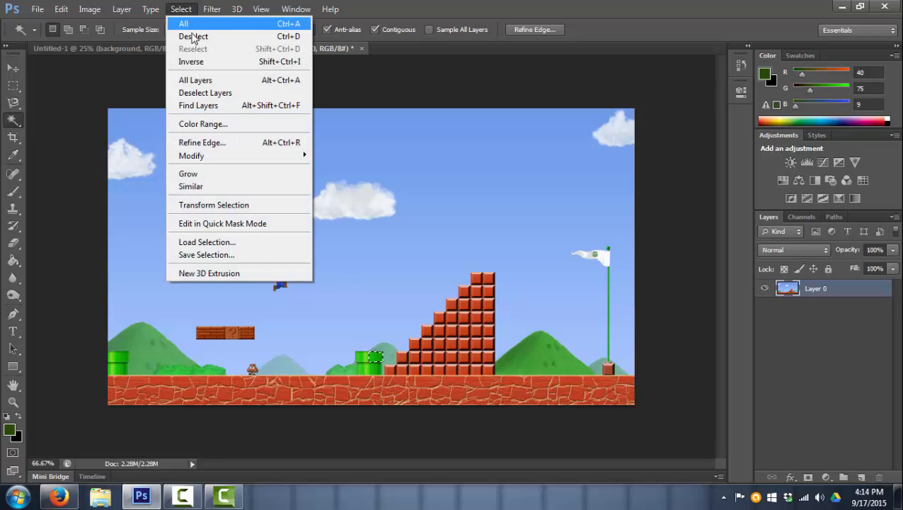
pyautogui.click(192, 36)
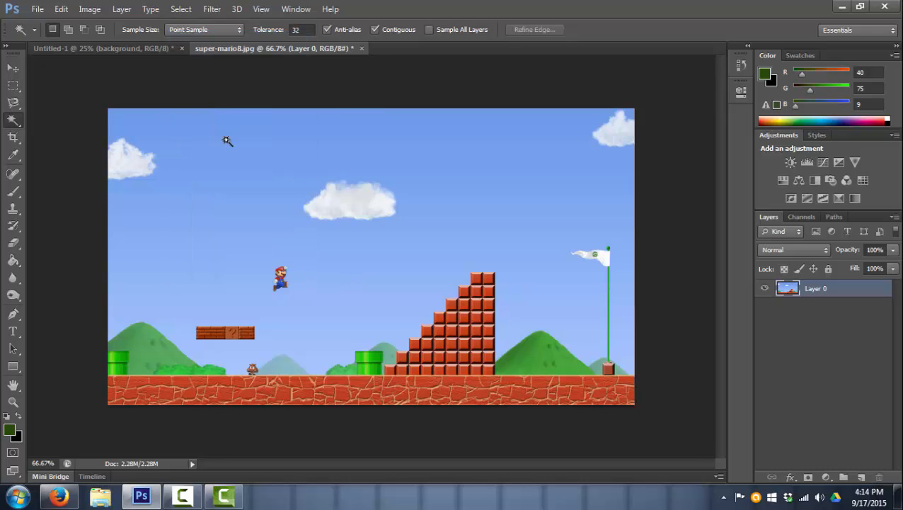
# - Select the blue sky with the Magic Wand, delete it to transparency and clear the selection
pyautogui.click(252, 172)
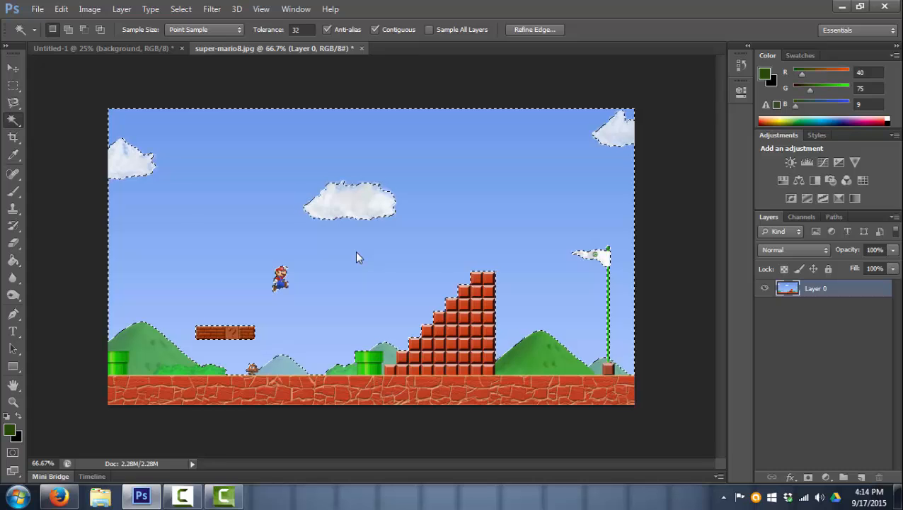
pyautogui.press('Delete')
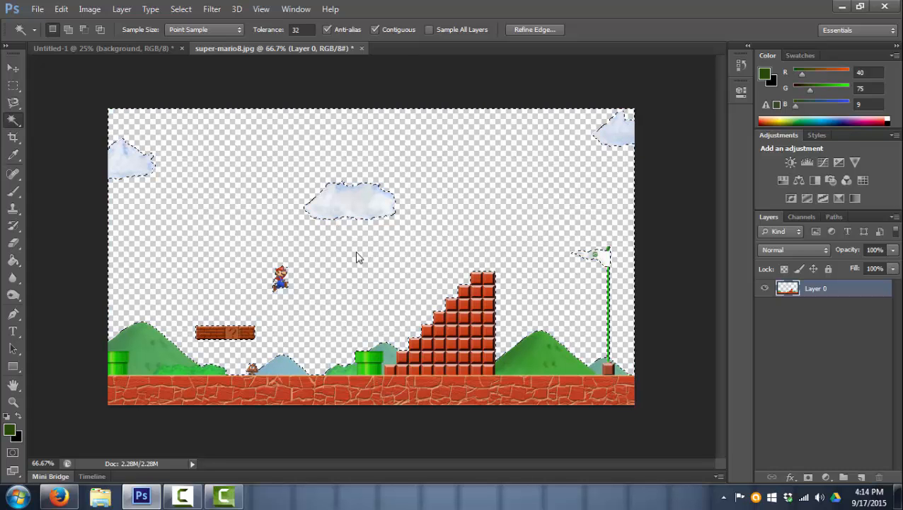
pyautogui.click(185, 10)
pyautogui.click(197, 35)
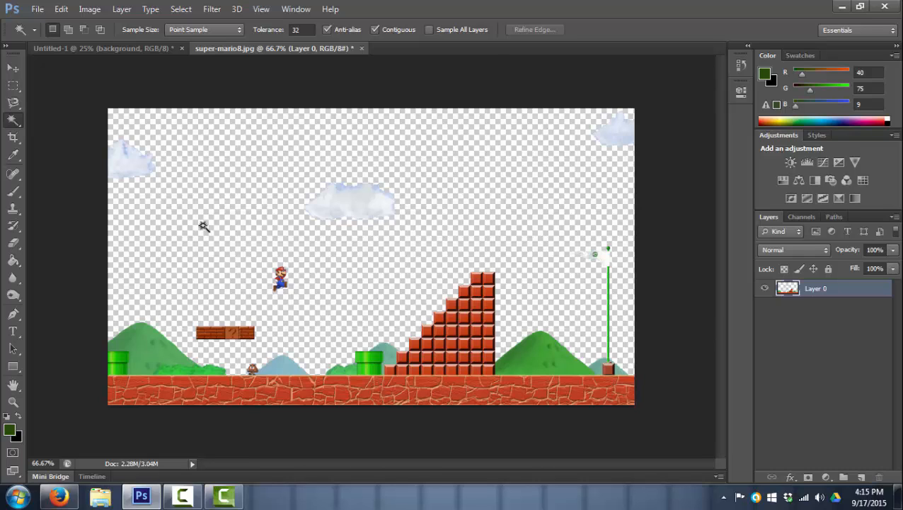
# - Add a new empty layer above the Mario scene and activate the Gradient tool
pyautogui.click(862, 477)
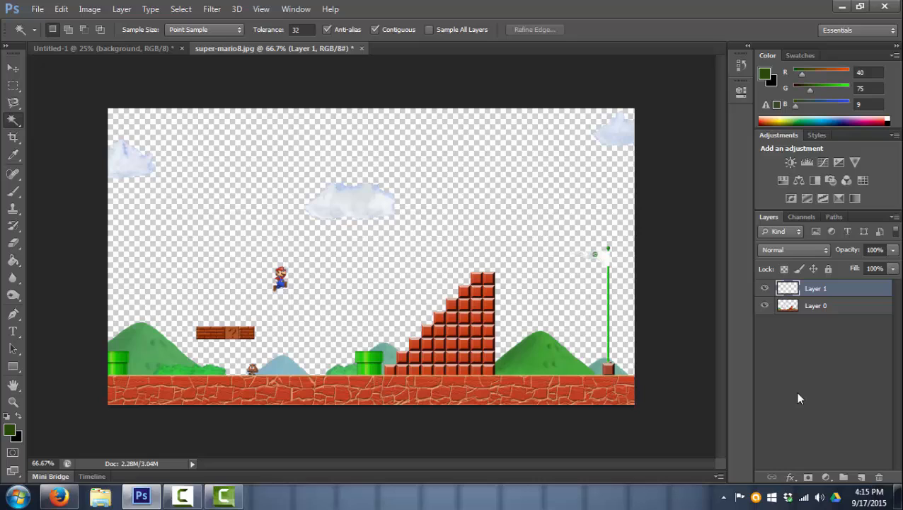
pyautogui.click(15, 262)
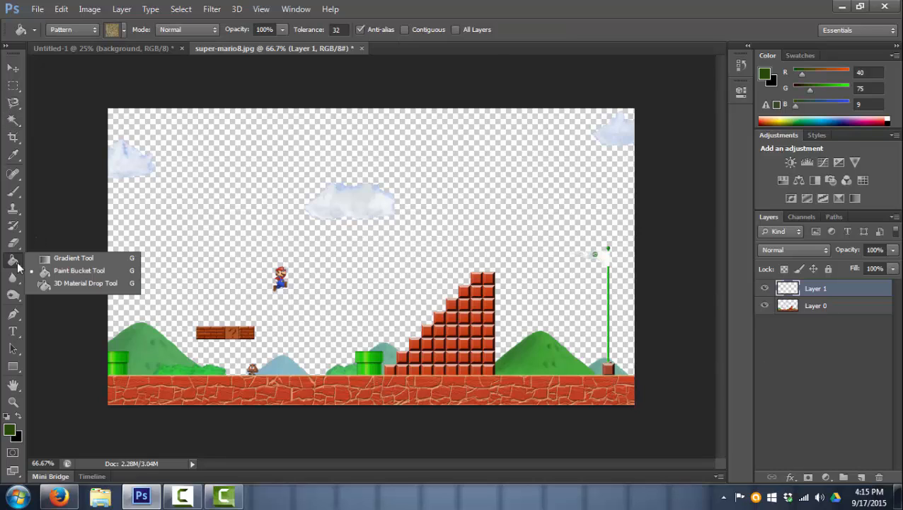
pyautogui.click(60, 259)
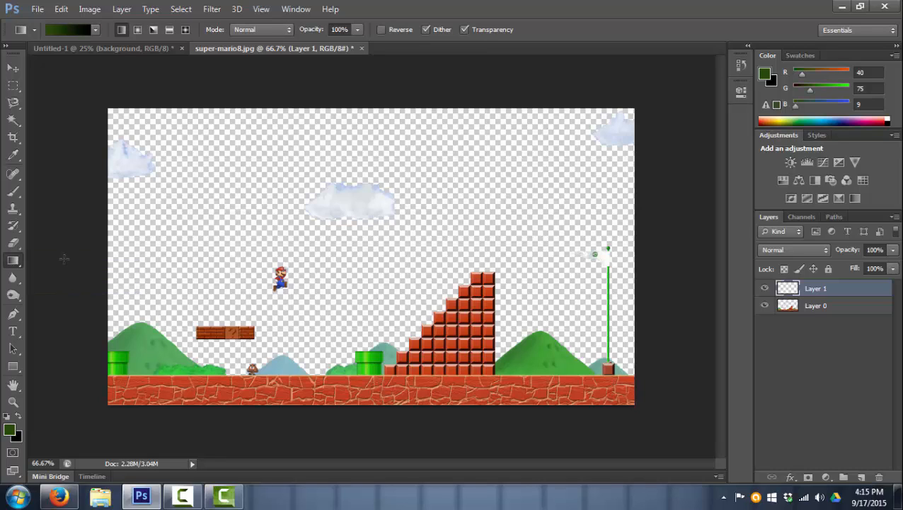
# - Try the foreground-to-background preset as a top-to-bottom linear gradient on the new layer, and undo the fill
pyautogui.click(95, 30)
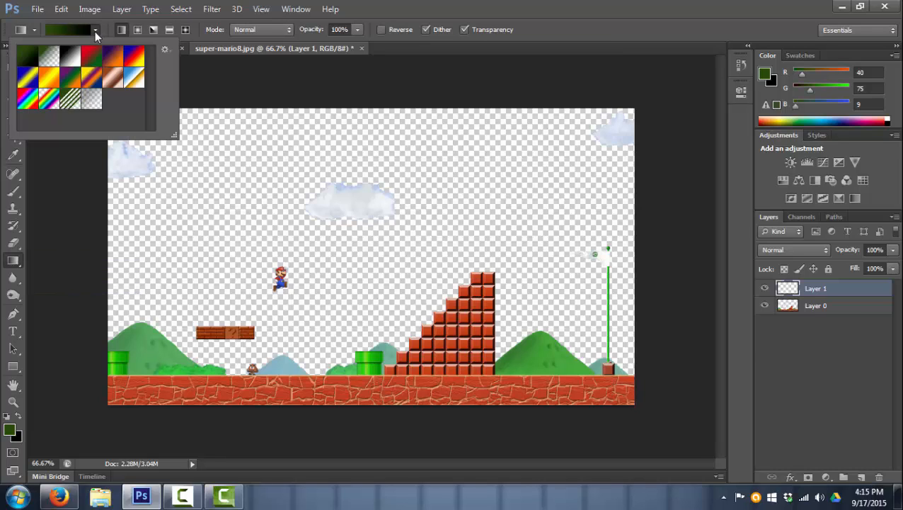
pyautogui.click(48, 74)
pyautogui.click(24, 56)
pyautogui.moveTo(342, 129); pyautogui.dragTo(333, 317)
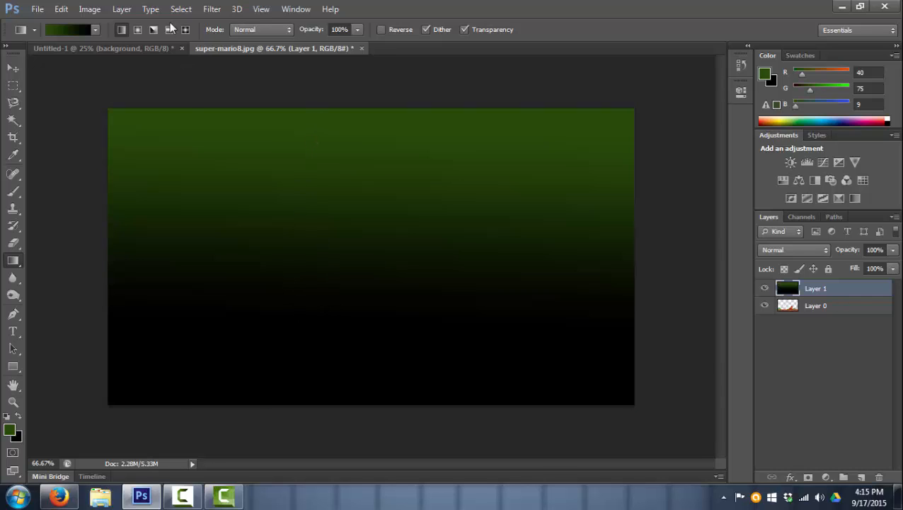
pyautogui.click(62, 9)
pyautogui.click(110, 37)
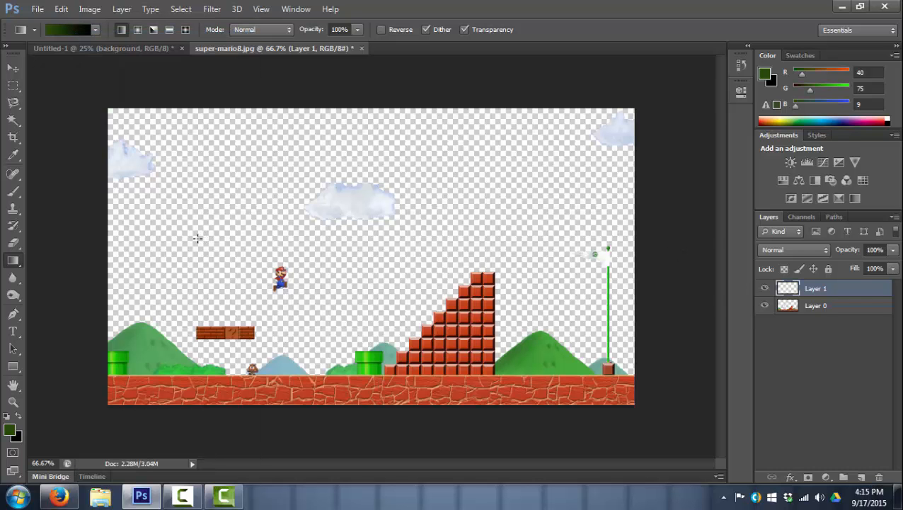
# - Fill the new layer with green-to-black linear gradients in several directions and lengths, ending with a wide left-to-right blend
pyautogui.moveTo(196, 238); pyautogui.dragTo(494, 274)
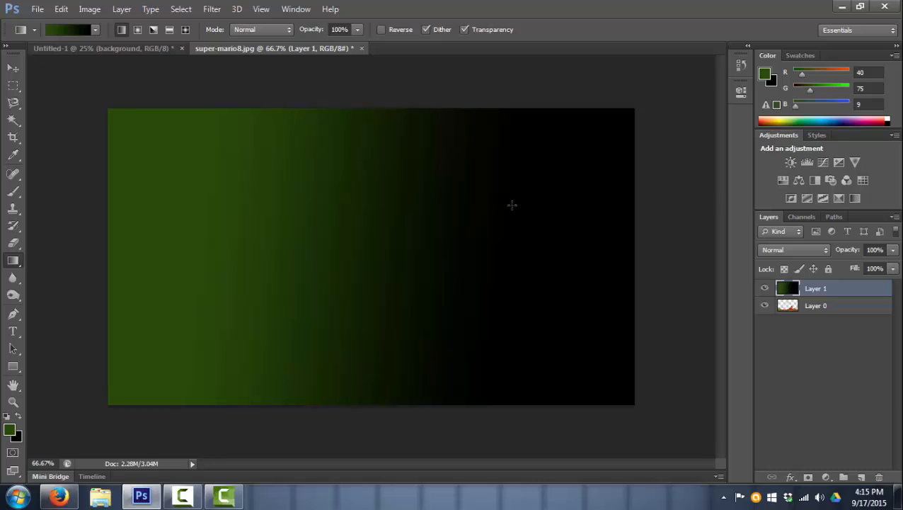
pyautogui.moveTo(507, 182); pyautogui.dragTo(266, 263)
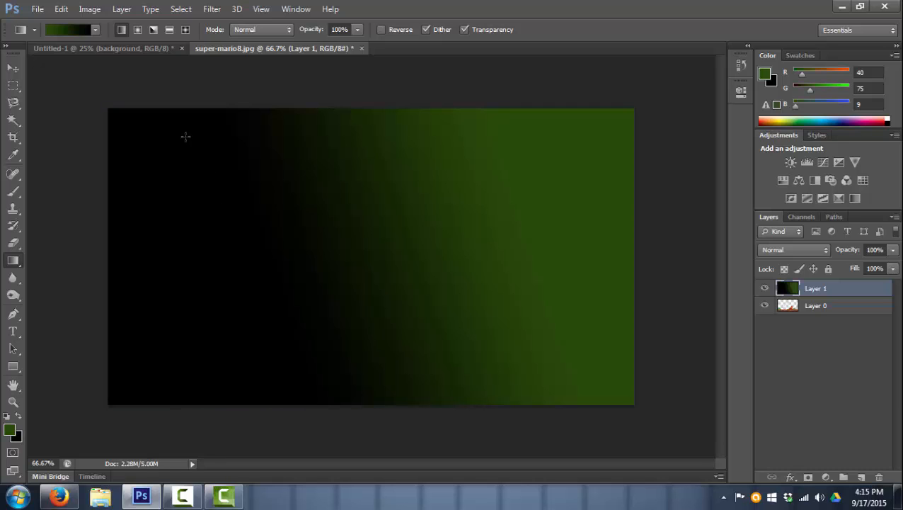
pyautogui.moveTo(186, 140); pyautogui.dragTo(494, 333)
pyautogui.moveTo(359, 210); pyautogui.dragTo(311, 274)
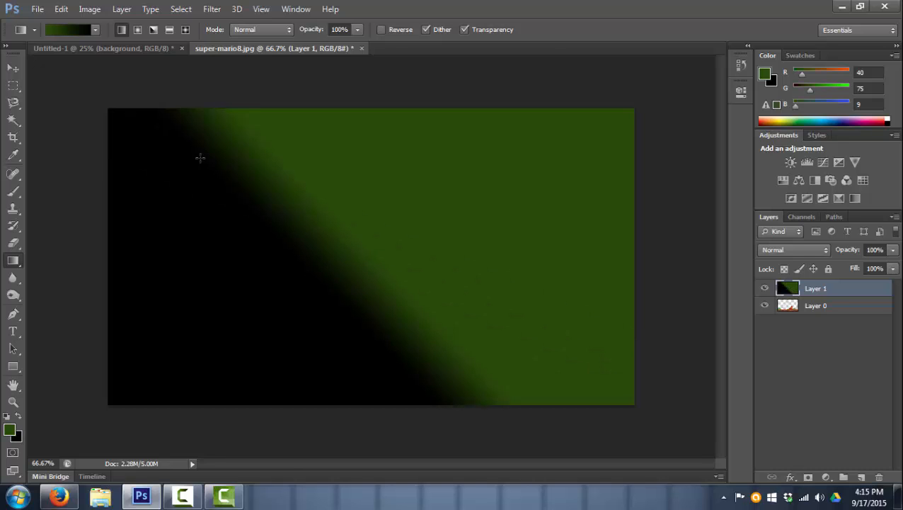
pyautogui.moveTo(194, 183); pyautogui.dragTo(379, 291)
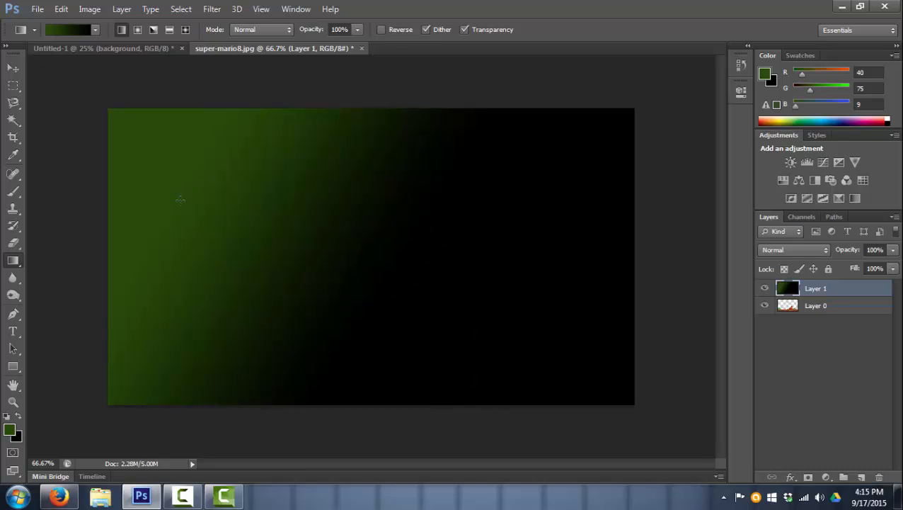
pyautogui.moveTo(181, 202); pyautogui.dragTo(640, 317)
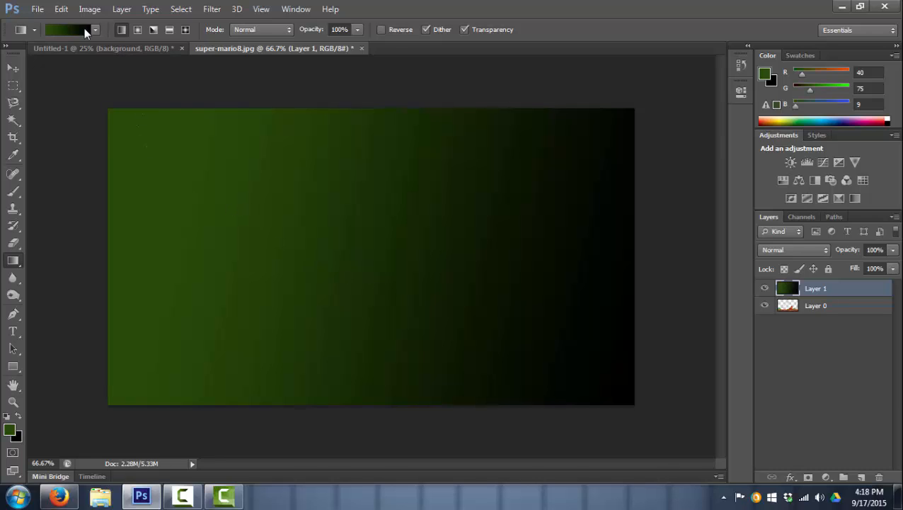
# - Fill the layer with radial gradients of different sizes, from a small central glow to a large one toward the upper right
pyautogui.click(138, 32)
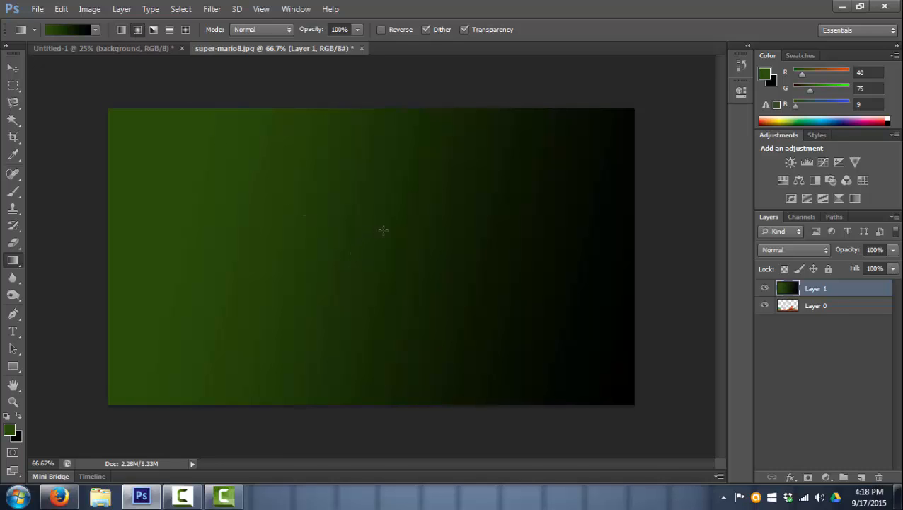
pyautogui.moveTo(382, 230); pyautogui.dragTo(353, 272)
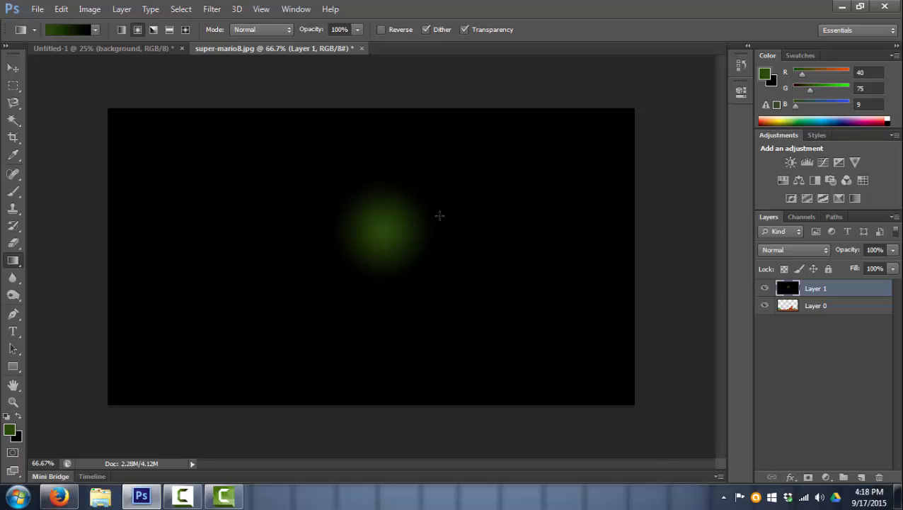
pyautogui.moveTo(460, 183); pyautogui.dragTo(249, 325)
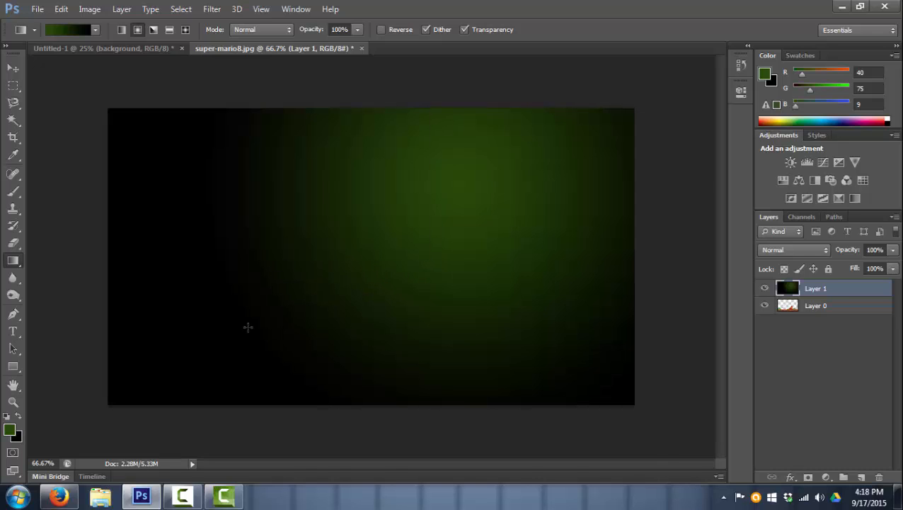
pyautogui.moveTo(506, 193); pyautogui.dragTo(299, 324)
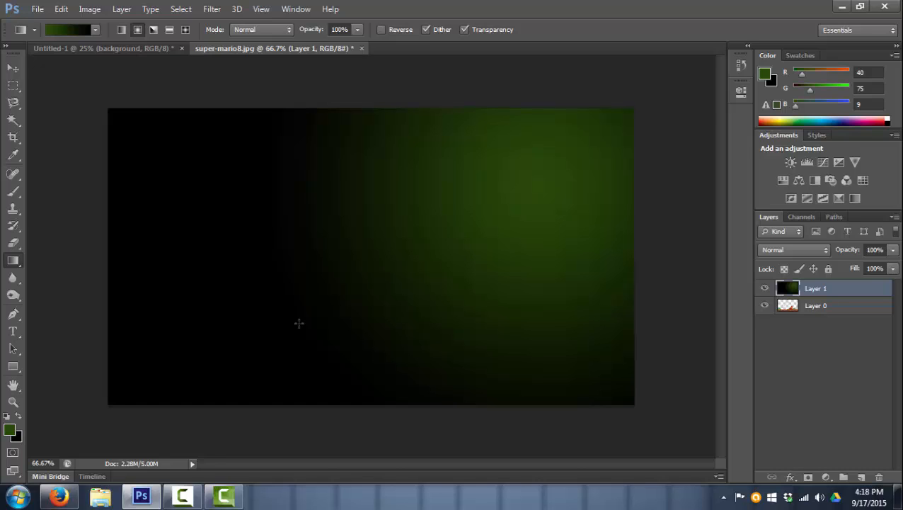
# - Fill the layer with green-to-black angle gradients drawn from different starting points and in different directions
pyautogui.click(154, 30)
pyautogui.moveTo(185, 187); pyautogui.dragTo(589, 321)
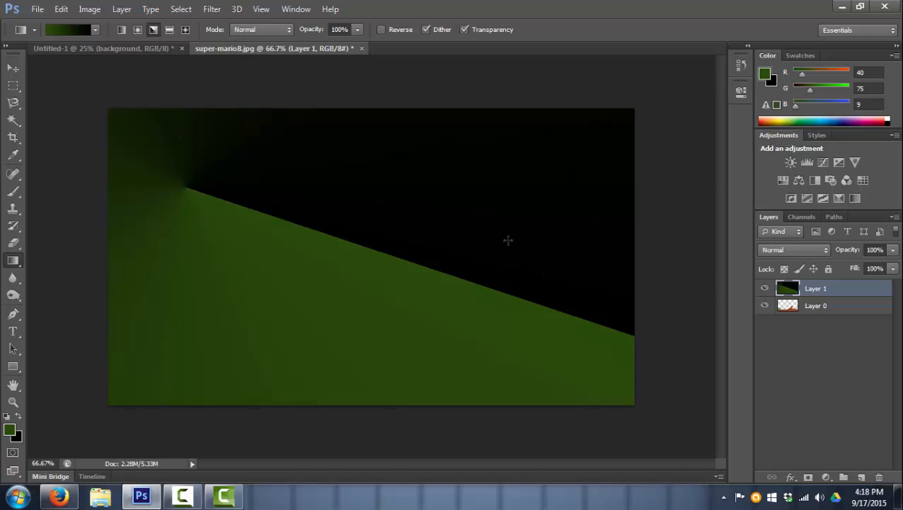
pyautogui.moveTo(504, 242); pyautogui.dragTo(268, 341)
pyautogui.moveTo(347, 243); pyautogui.dragTo(411, 216)
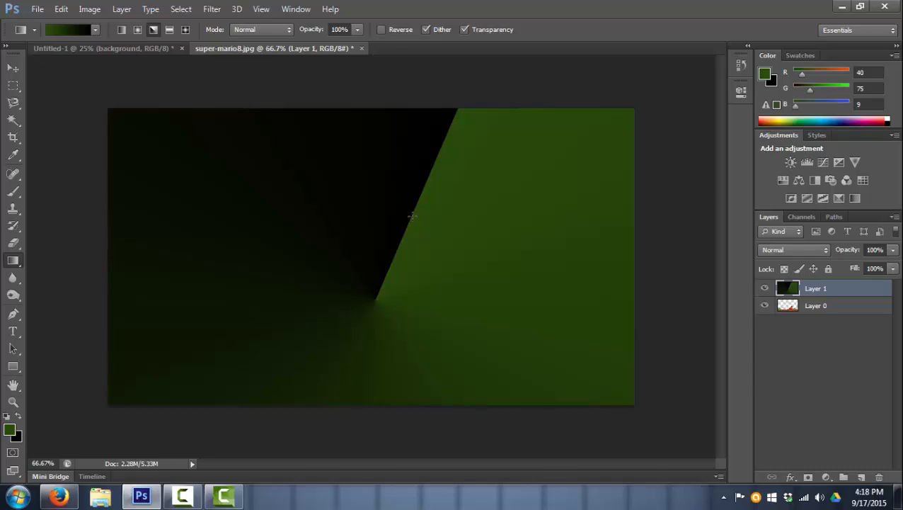
# - Fill the layer with reflected gradients at several angles and widths, ending with a narrow, nearly vertical green band left of centre
pyautogui.click(169, 32)
pyautogui.moveTo(361, 198); pyautogui.dragTo(365, 315)
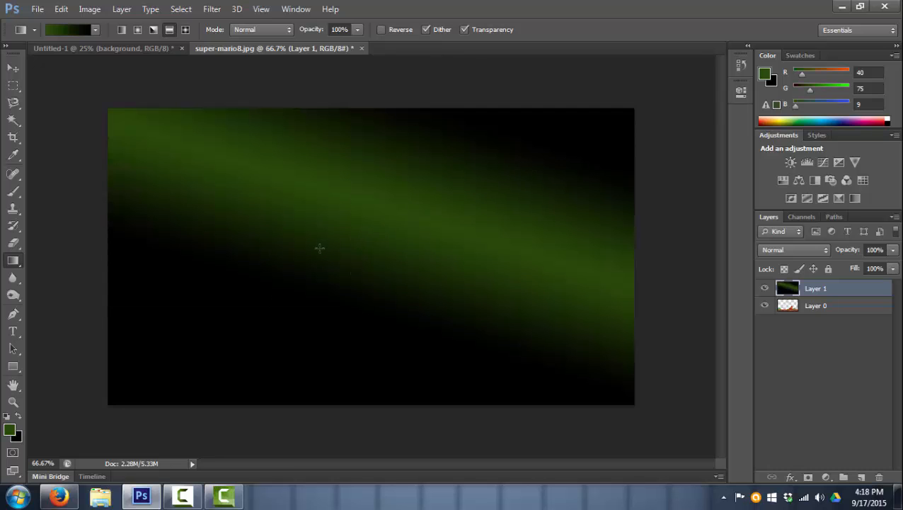
pyautogui.hotkey('ctrl', 'z')
pyautogui.moveTo(214, 169); pyautogui.dragTo(573, 343)
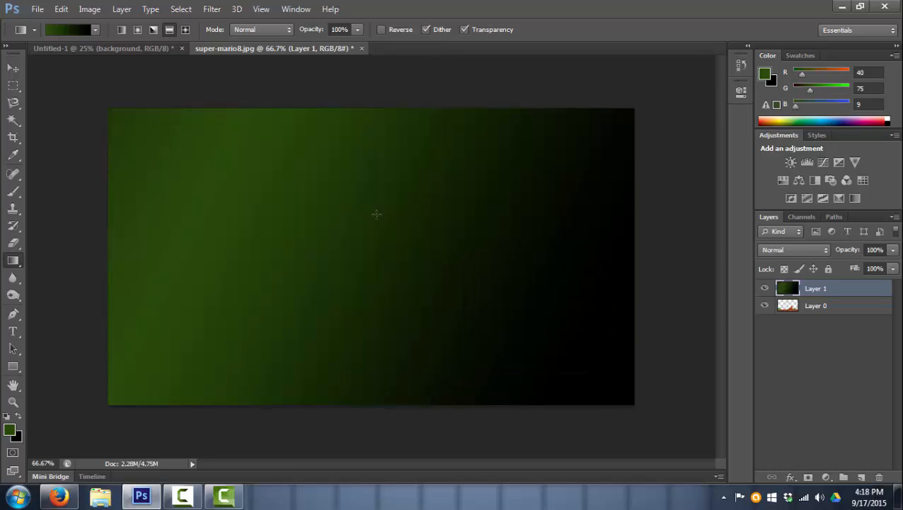
pyautogui.moveTo(331, 240); pyautogui.dragTo(407, 257)
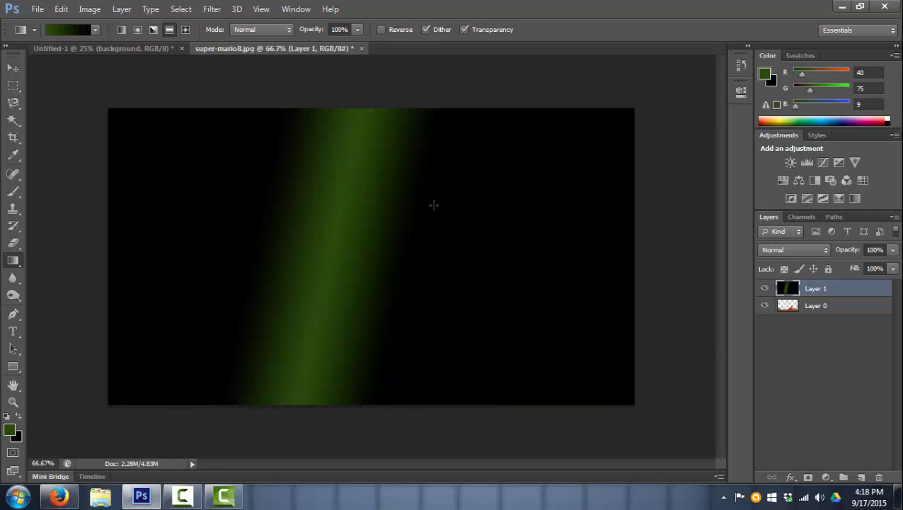
pyautogui.moveTo(434, 203); pyautogui.dragTo(365, 223)
pyautogui.moveTo(303, 264); pyautogui.dragTo(402, 280)
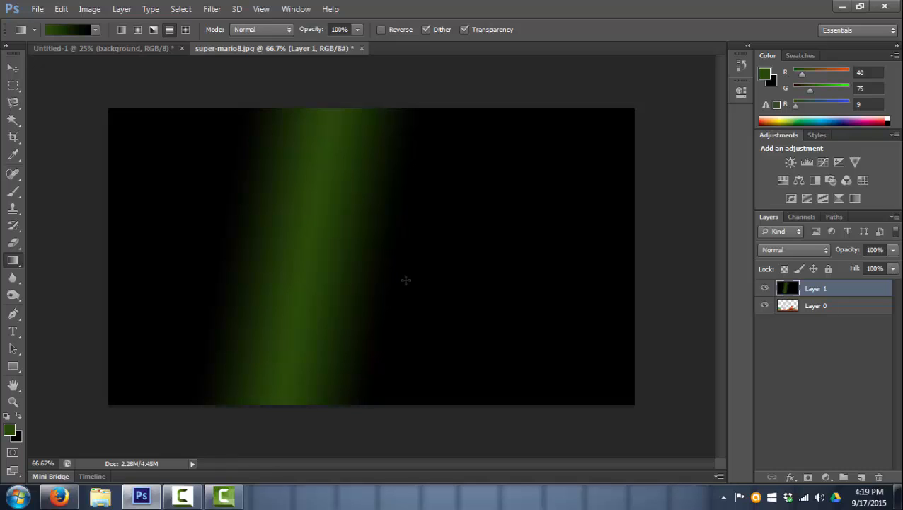
# - Fill the layer with green-to-black diamond gradients of growing size, ending with a large one toward the upper right, and place the layer beneath Layer 0
pyautogui.click(186, 30)
pyautogui.moveTo(459, 198); pyautogui.dragTo(316, 251)
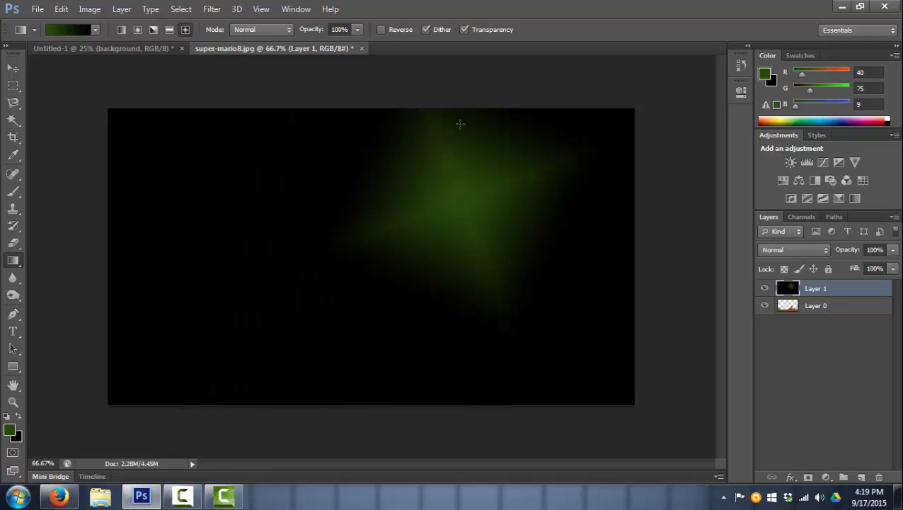
pyautogui.moveTo(452, 207); pyautogui.dragTo(254, 312)
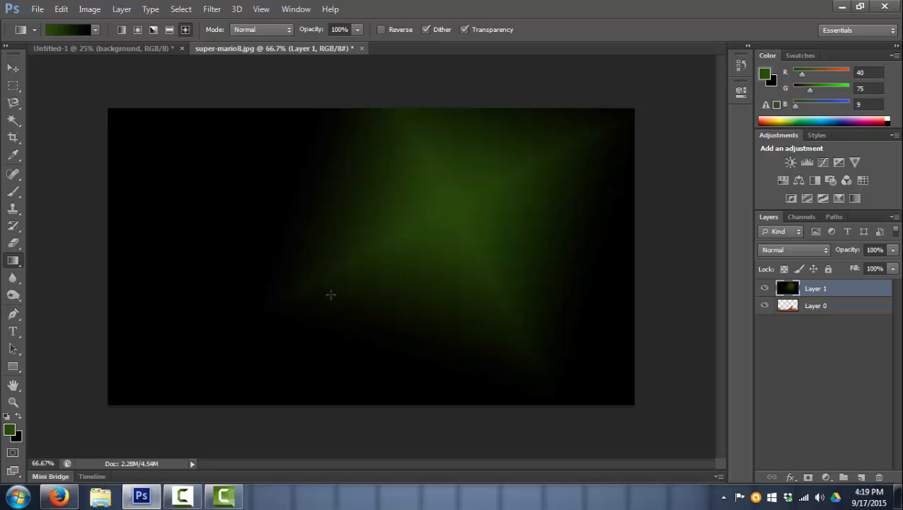
pyautogui.moveTo(549, 165); pyautogui.dragTo(175, 348)
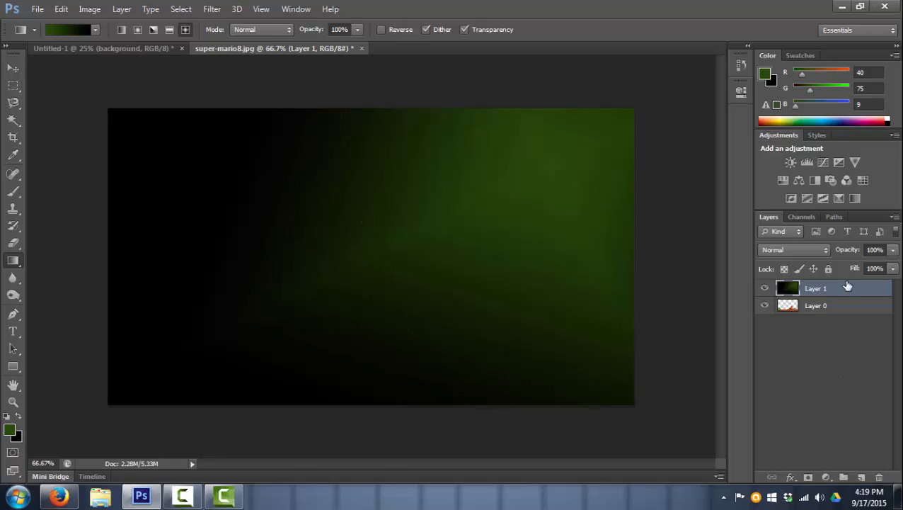
pyautogui.moveTo(849, 286); pyautogui.dragTo(852, 316)
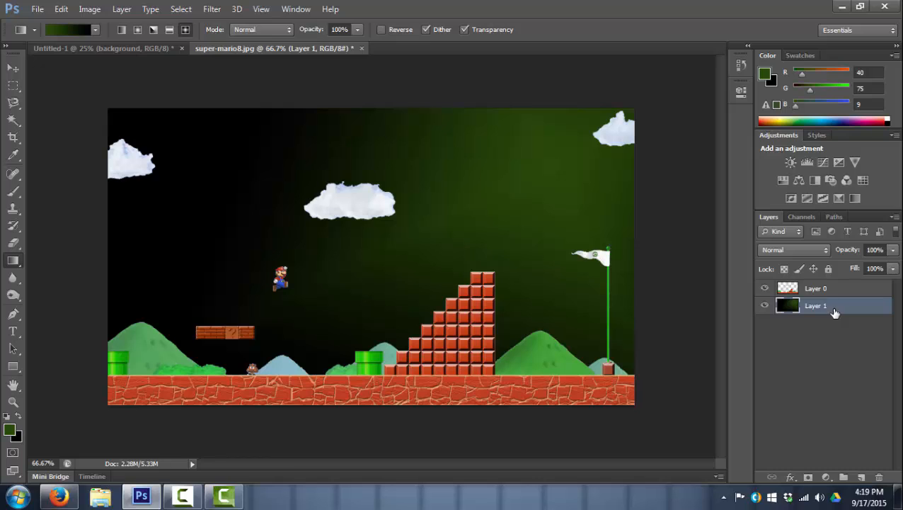
# - Delete the green gradient layer and add a new empty layer beneath Layer 0
pyautogui.moveTo(834, 312); pyautogui.dragTo(878, 478)
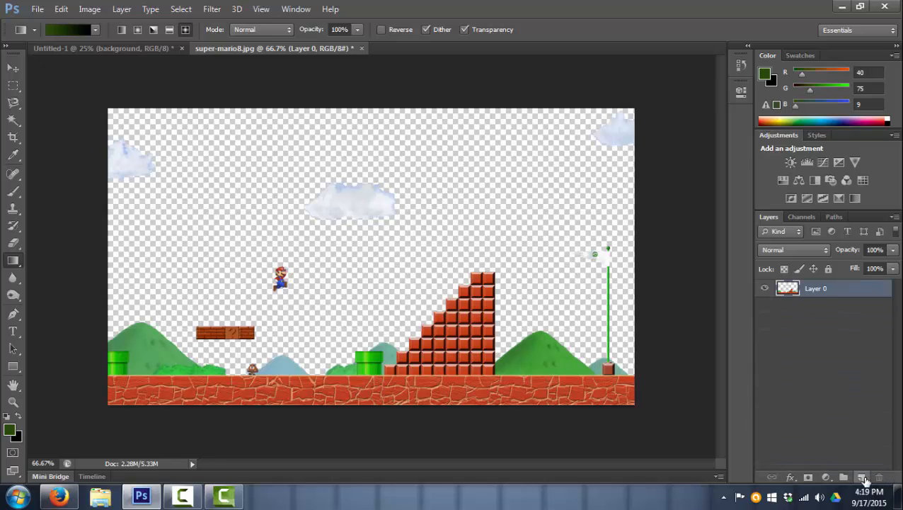
pyautogui.click(861, 477)
pyautogui.moveTo(843, 288); pyautogui.dragTo(844, 316)
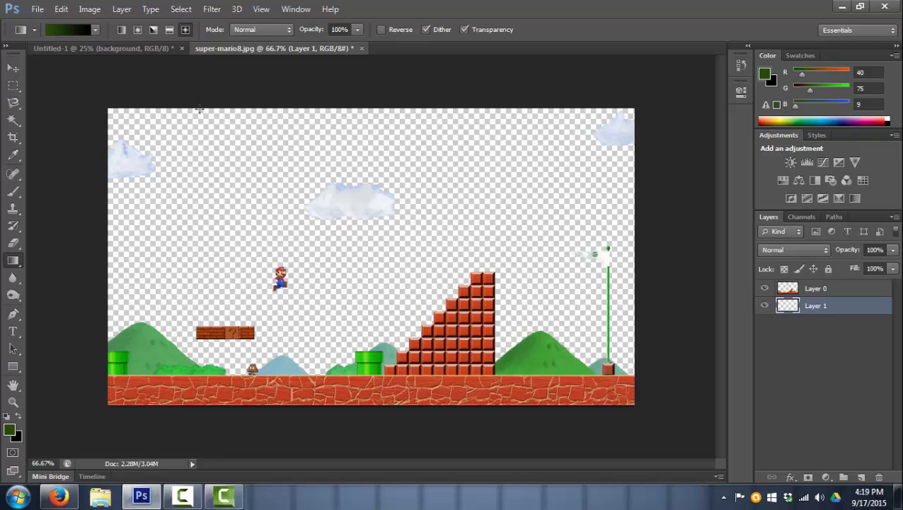
# - Fill the new layer with the light-to-dark-blue preset as vertical linear gradients, ending with dark blue at the top and light blue near the ground
pyautogui.click(94, 29)
pyautogui.moveTo(152, 66); pyautogui.dragTo(149, 88)
pyautogui.click(87, 77)
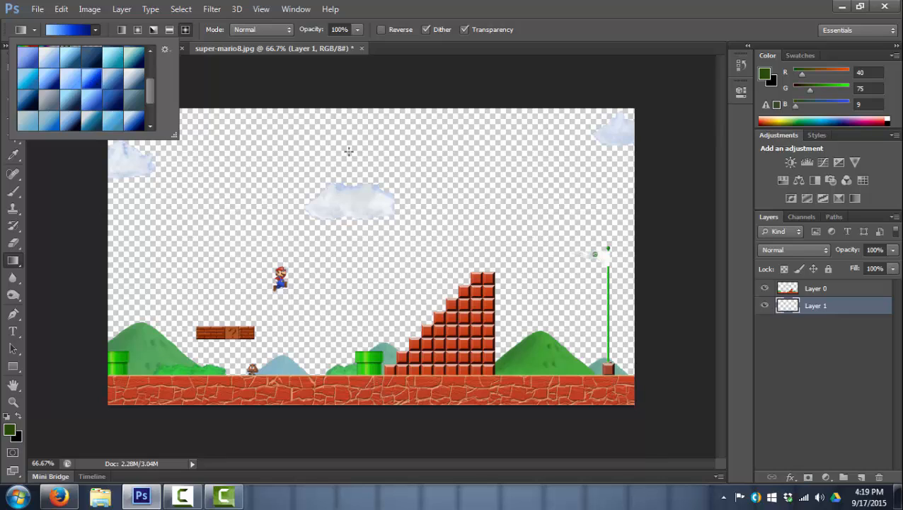
pyautogui.click(122, 32)
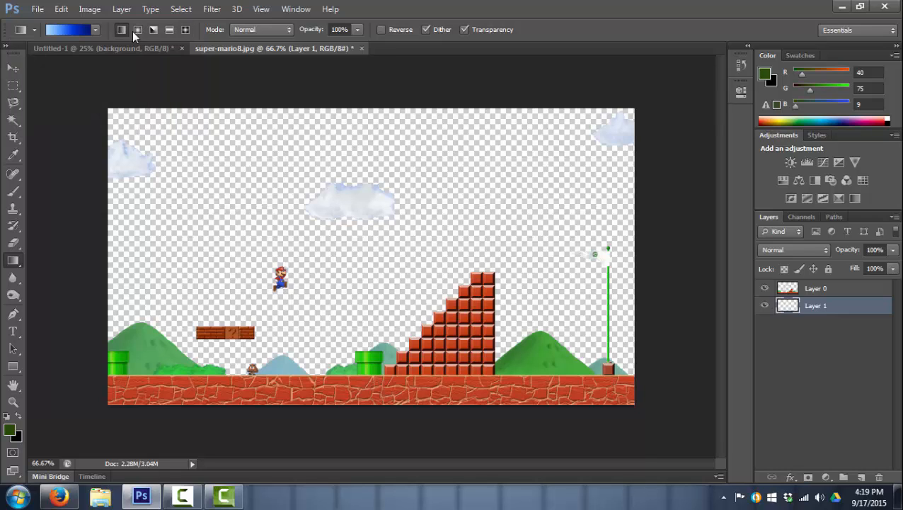
pyautogui.moveTo(348, 128); pyautogui.dragTo(347, 383)
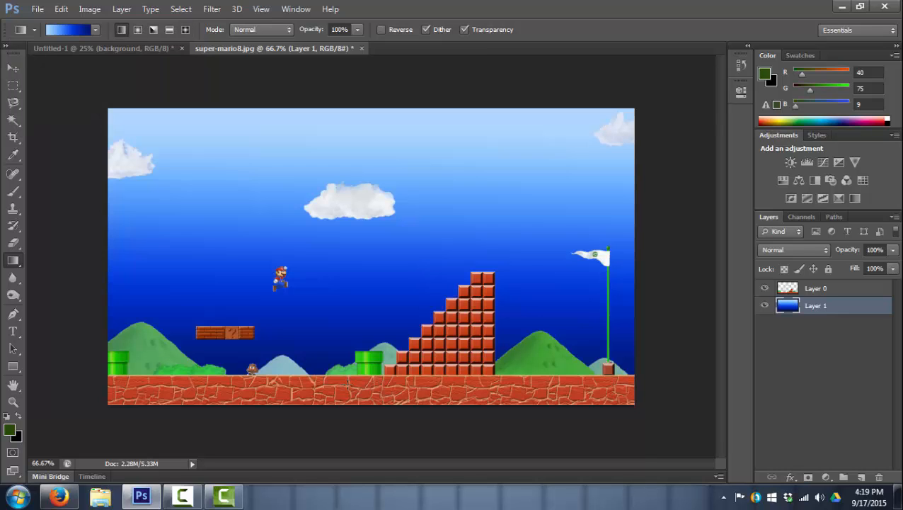
pyautogui.moveTo(342, 234); pyautogui.dragTo(351, 345)
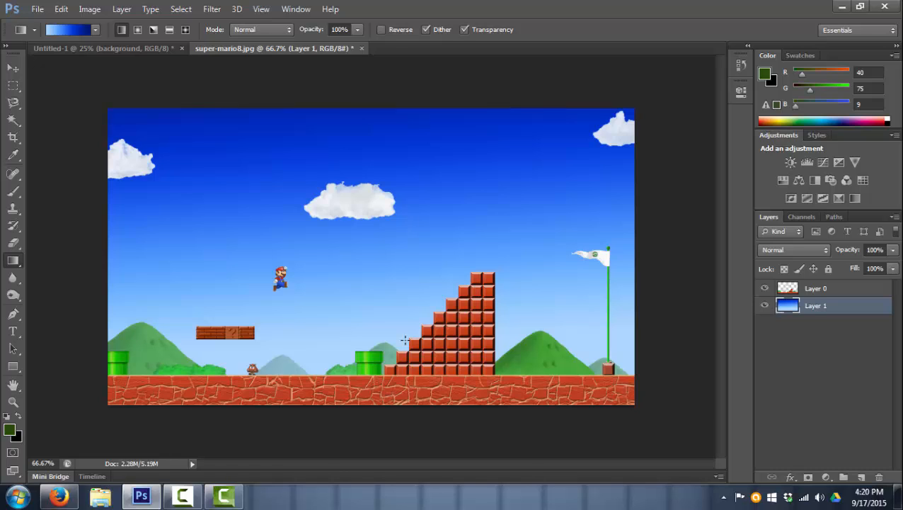
# - Refill the sky layer with a pale-blue-to-navy linear gradient, navy at the top and pale near the ground
pyautogui.click(96, 29)
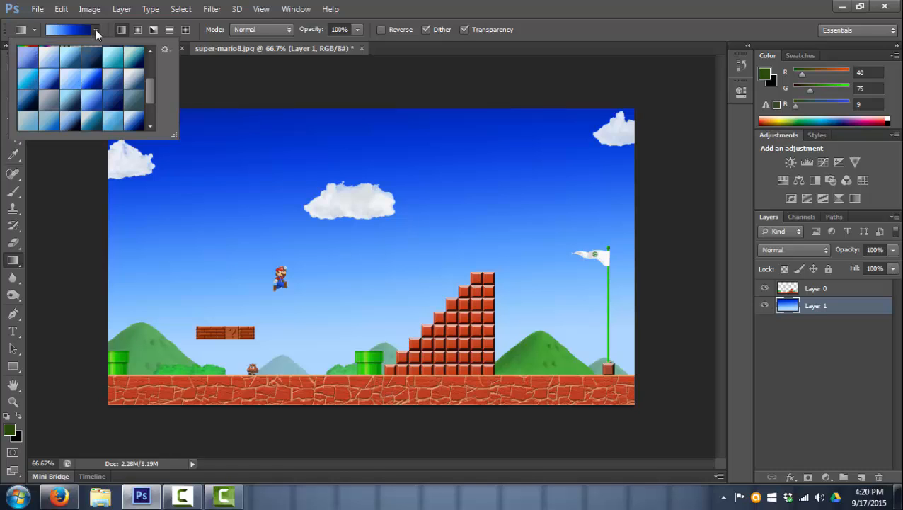
pyautogui.click(77, 124)
pyautogui.click(353, 312)
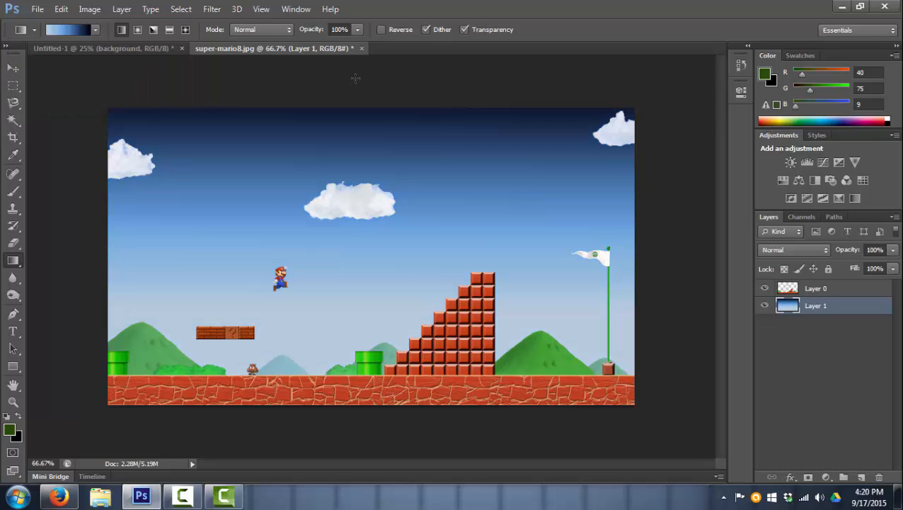
# - Refill the sky layer with a pale-to-bright-cyan linear gradient, first vertically, ending diagonally from pale at the upper right to cyan at the lower left
pyautogui.moveTo(352, 359); pyautogui.dragTo(343, 181)
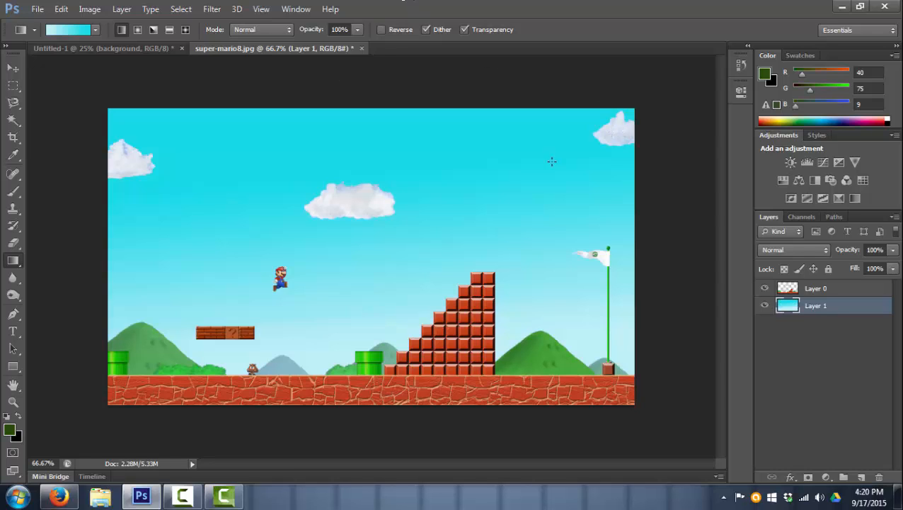
pyautogui.moveTo(606, 128); pyautogui.dragTo(233, 347)
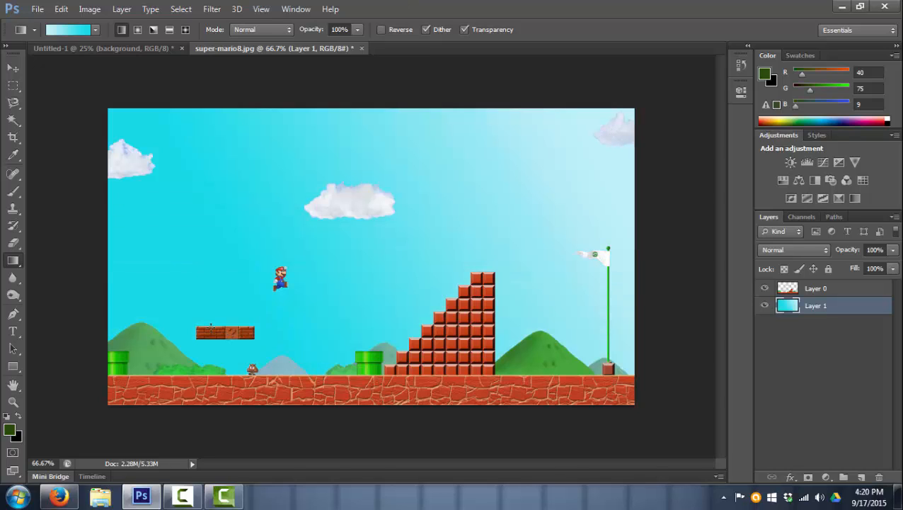